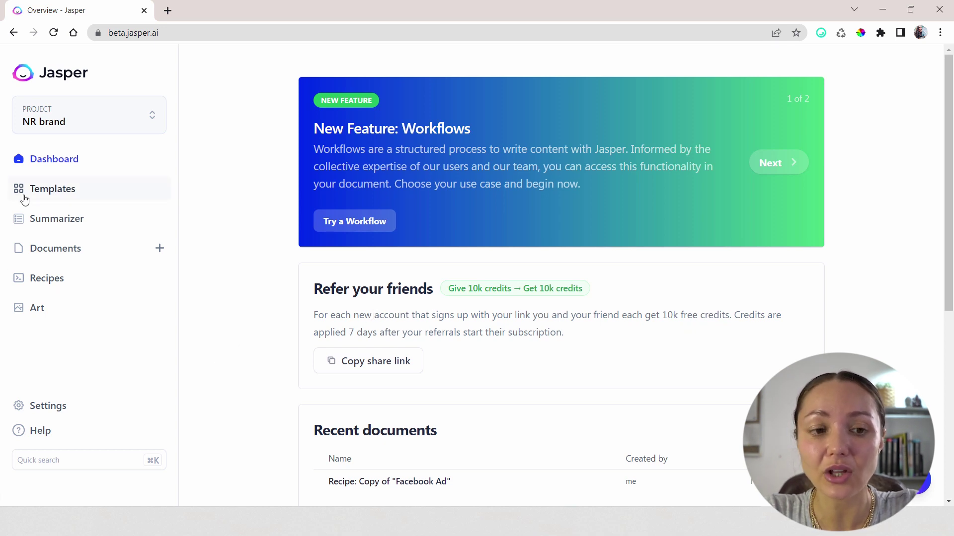
# Step: Show the writing templates library and browse down to the social and SEO templates
pyautogui.click(40, 193)
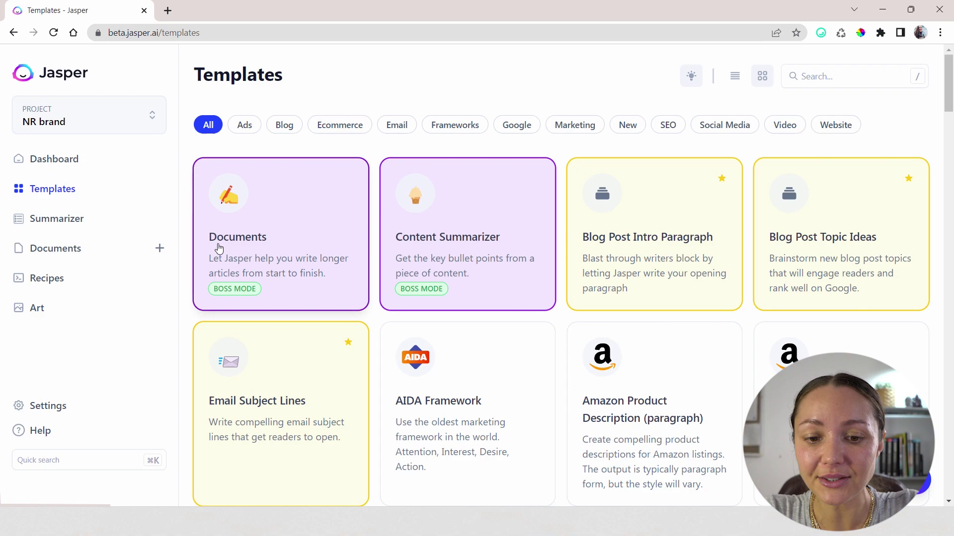
pyautogui.scroll(-3, 374, 239)
pyautogui.scroll(-3, 374, 242)
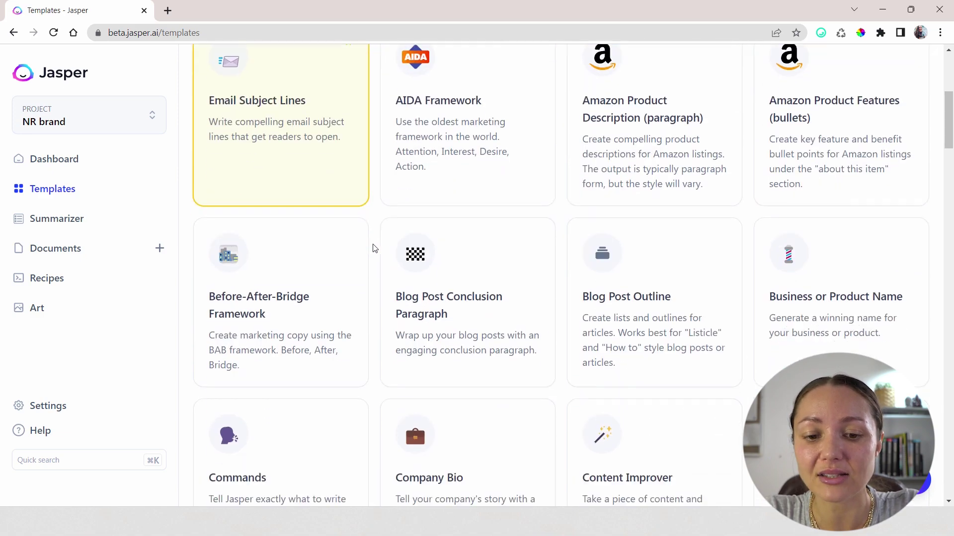
pyautogui.scroll(-2, 374, 242)
pyautogui.scroll(-3, 375, 242)
pyautogui.scroll(-3, 374, 248)
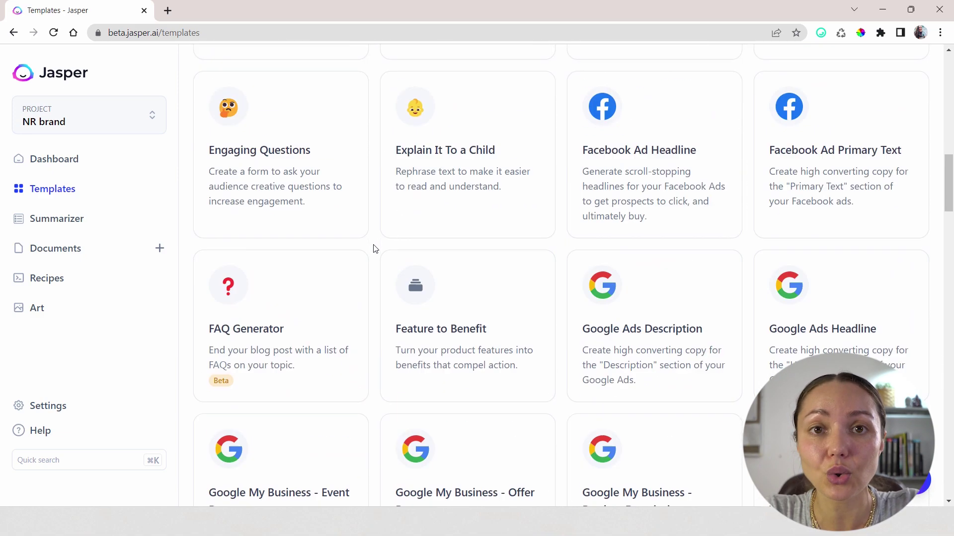
pyautogui.scroll(-1, 374, 248)
pyautogui.scroll(4, 374, 248)
pyautogui.scroll(5, 376, 250)
pyautogui.scroll(3, 376, 251)
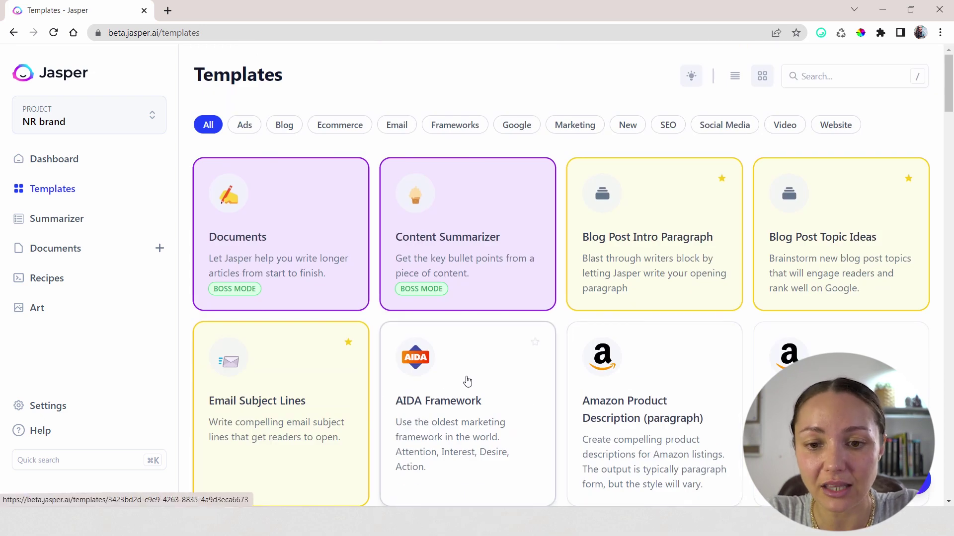
pyautogui.scroll(-2, 467, 382)
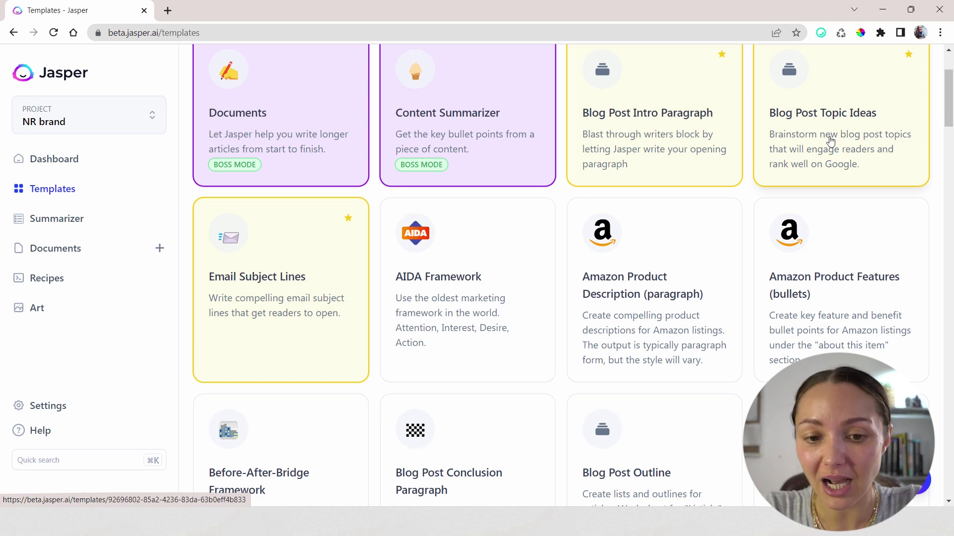
pyautogui.scroll(-1, 677, 303)
pyautogui.scroll(-1, 677, 303)
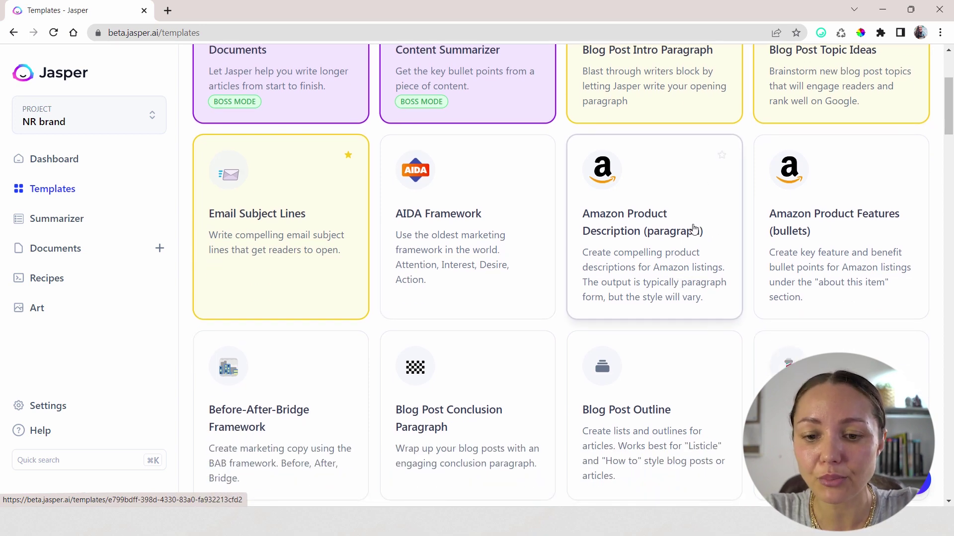
pyautogui.scroll(-2, 641, 259)
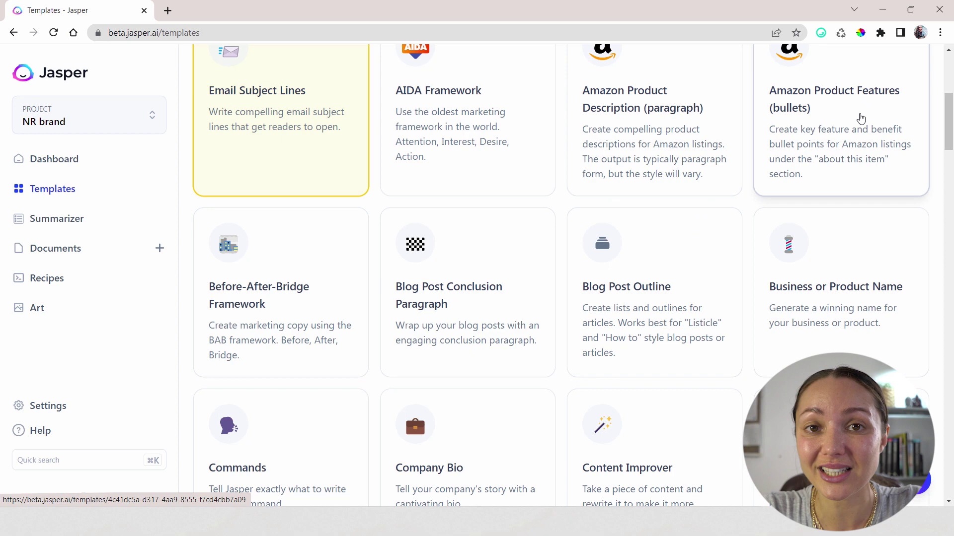
pyautogui.scroll(-2, 338, 301)
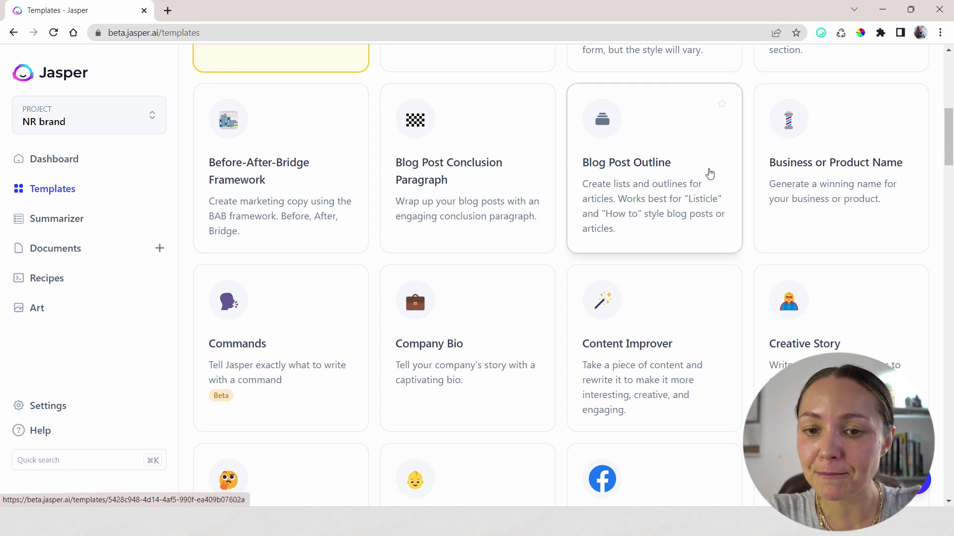
pyautogui.scroll(-2, 671, 179)
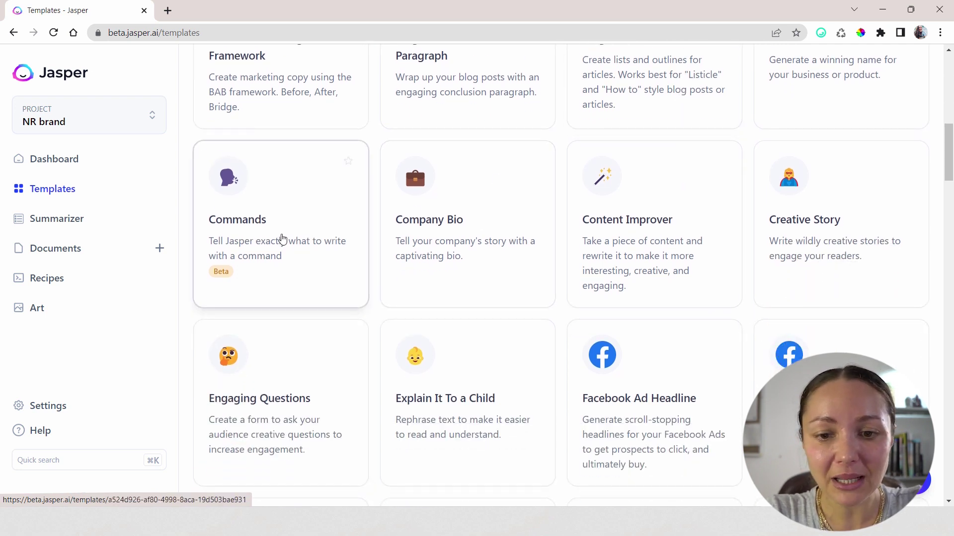
pyautogui.scroll(-2, 850, 194)
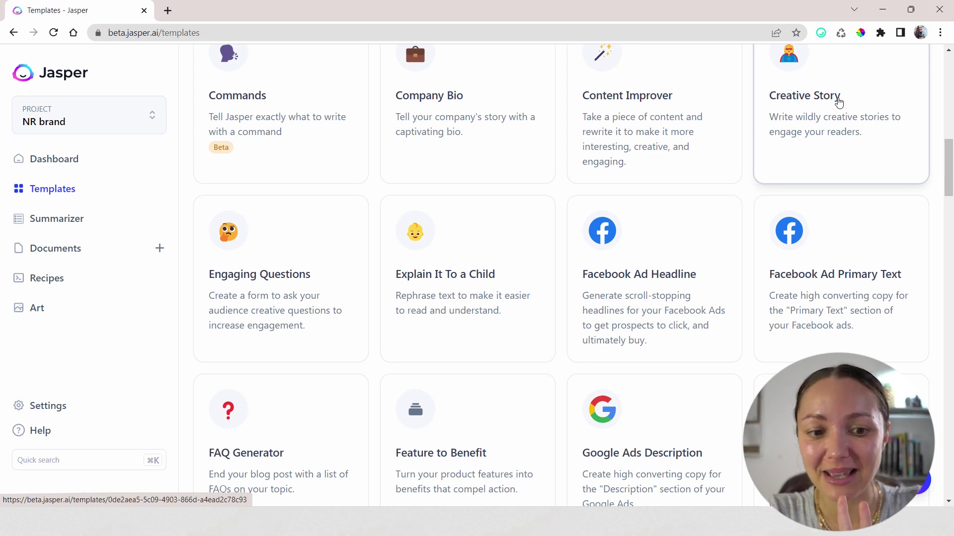
pyautogui.scroll(-2, 838, 102)
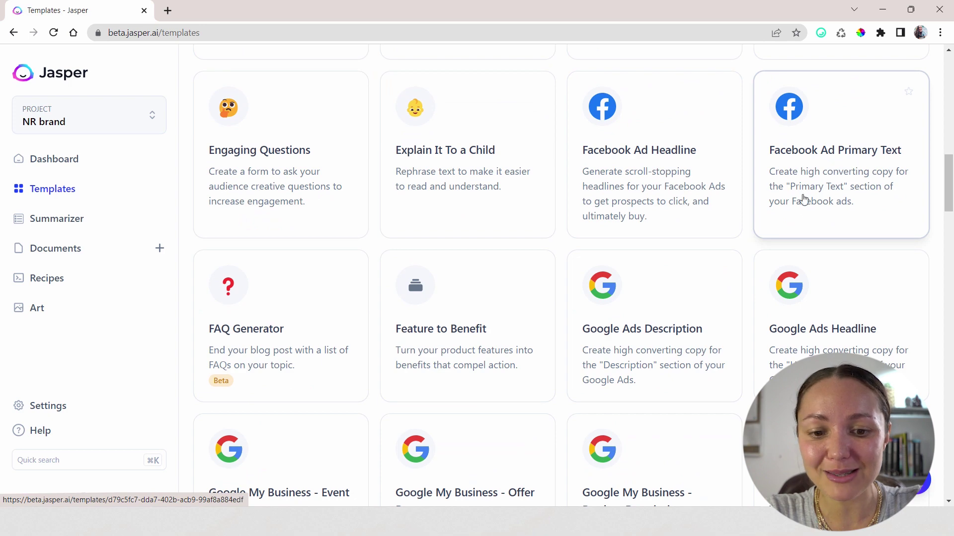
pyautogui.scroll(-3, 804, 197)
pyautogui.scroll(-3, 298, 268)
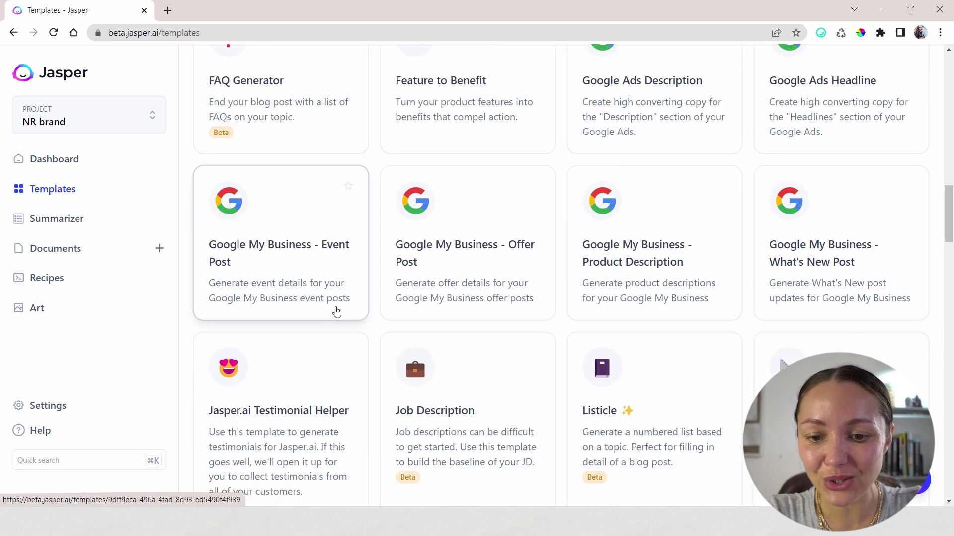
pyautogui.scroll(-2, 337, 311)
pyautogui.scroll(-3, 433, 315)
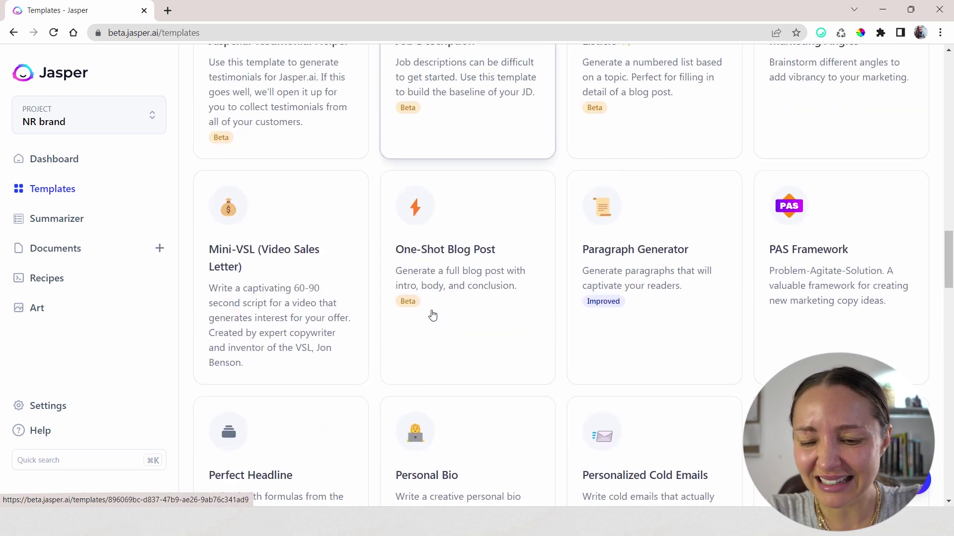
pyautogui.scroll(1, 433, 315)
pyautogui.scroll(2, 839, 209)
pyautogui.scroll(-2, 856, 176)
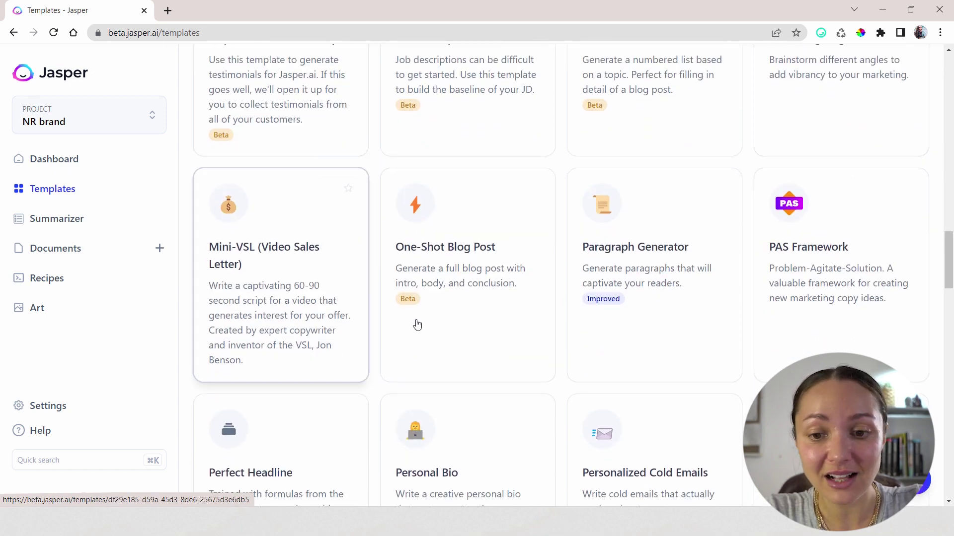
pyautogui.scroll(-1, 637, 224)
pyautogui.scroll(-2, 700, 238)
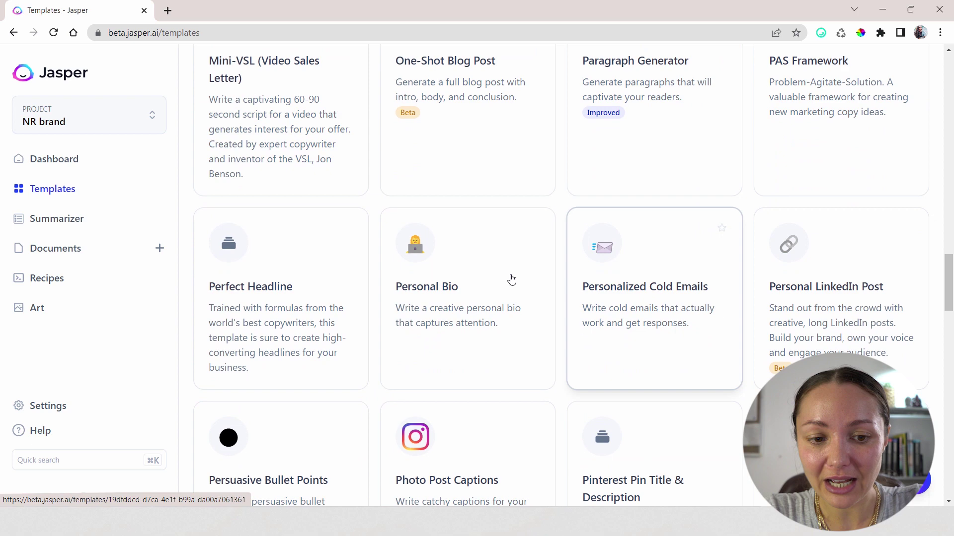
pyautogui.scroll(-1, 247, 343)
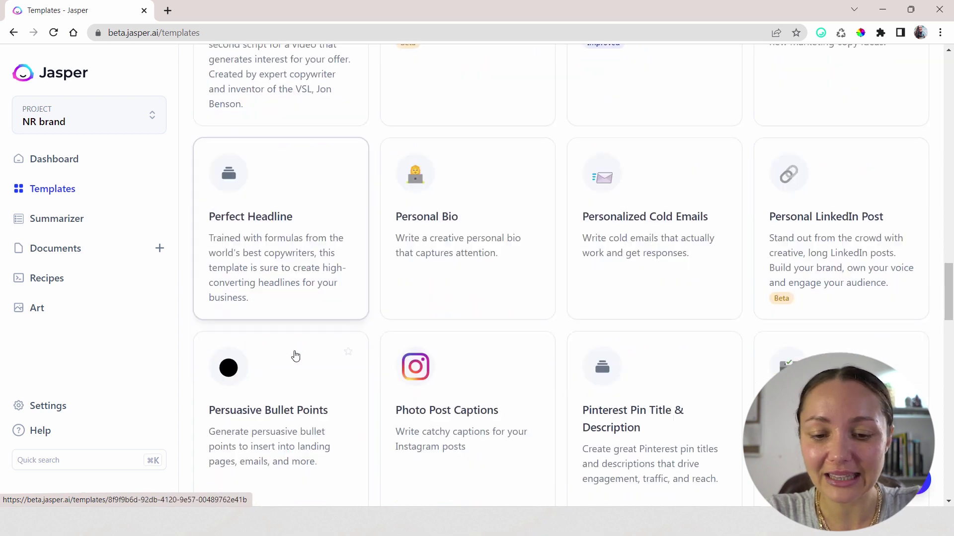
pyautogui.scroll(-2, 298, 350)
pyautogui.scroll(-2, 463, 290)
pyautogui.scroll(-2, 468, 293)
pyautogui.scroll(-1, 469, 298)
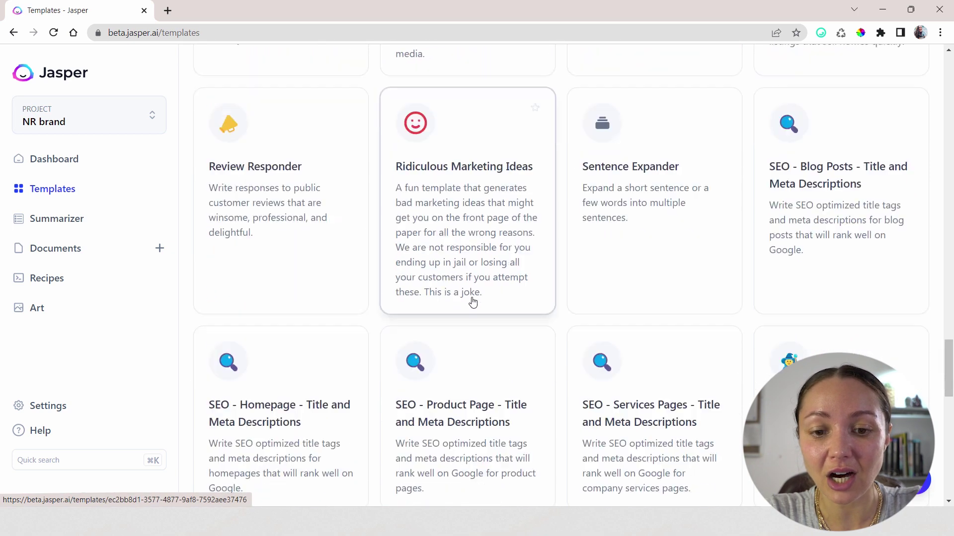
pyautogui.scroll(-2, 473, 298)
pyautogui.scroll(-1, 478, 302)
pyautogui.scroll(-1, 477, 303)
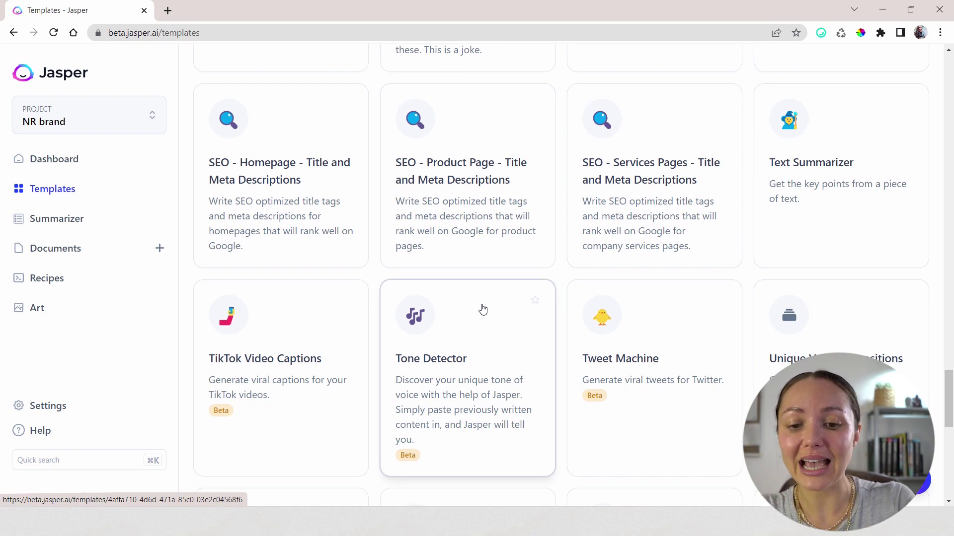
pyautogui.scroll(-2, 406, 332)
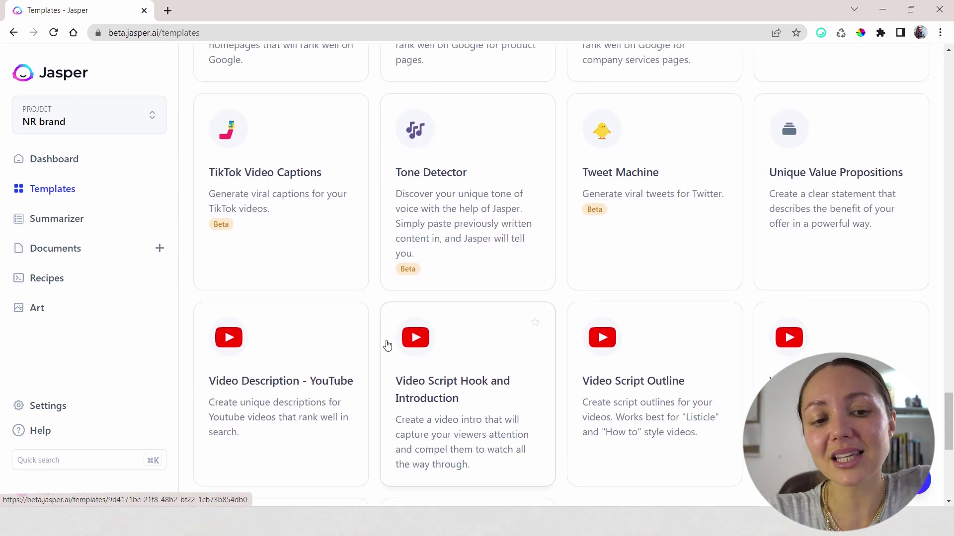
pyautogui.scroll(2, 388, 335)
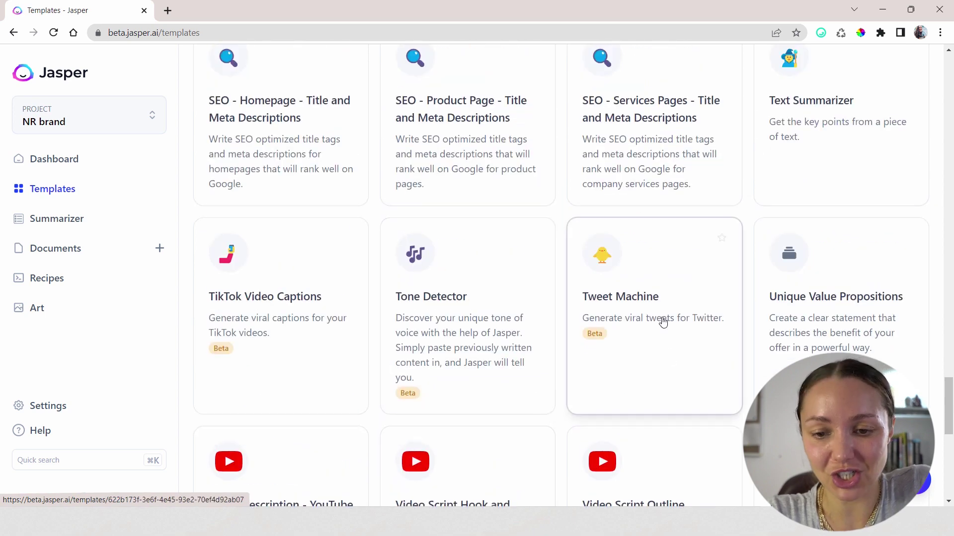
# Step: Start the Tweet Machine, review the tweet topic and witty tone, and request 3 outputs
pyautogui.click(662, 322)
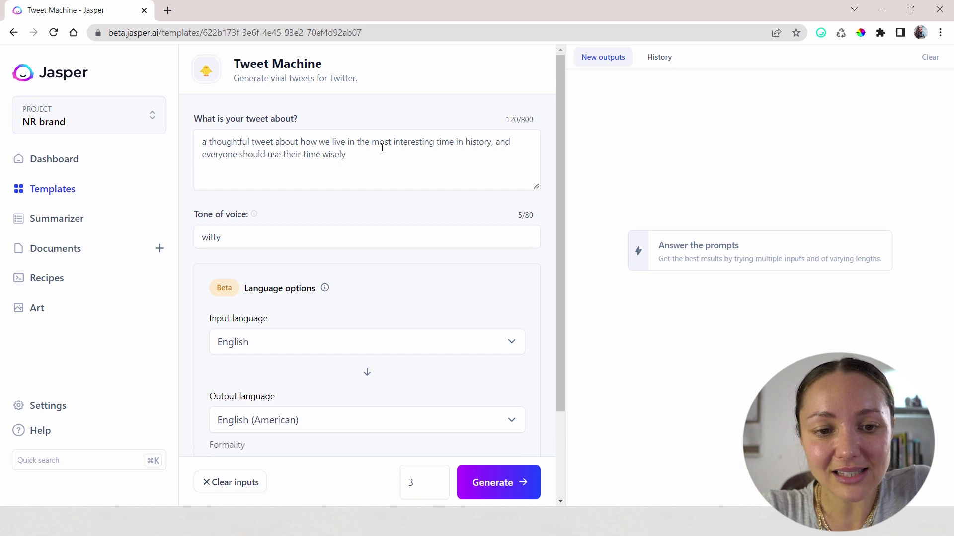
pyautogui.click(351, 154)
pyautogui.moveTo(349, 154); pyautogui.dragTo(237, 155)
pyautogui.click(237, 154)
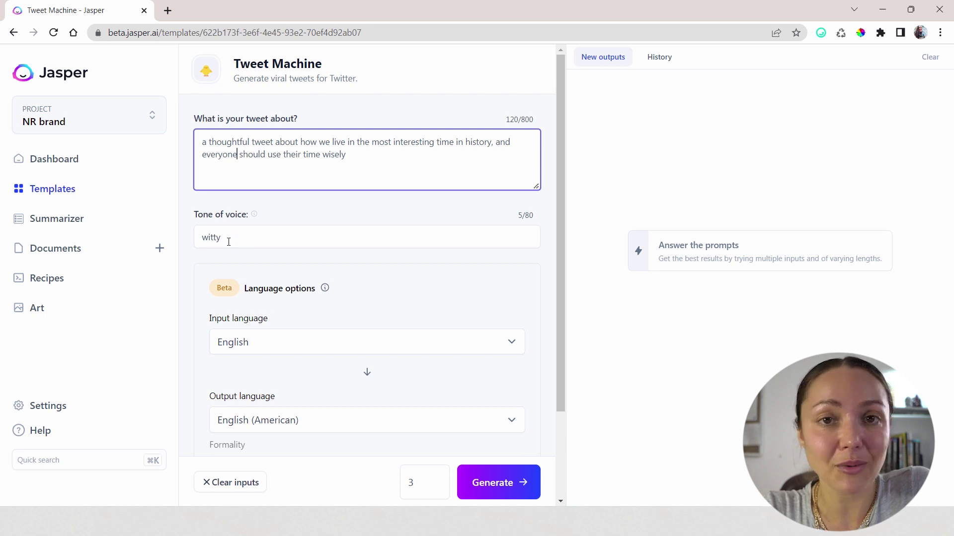
pyautogui.scroll(-3, 306, 211)
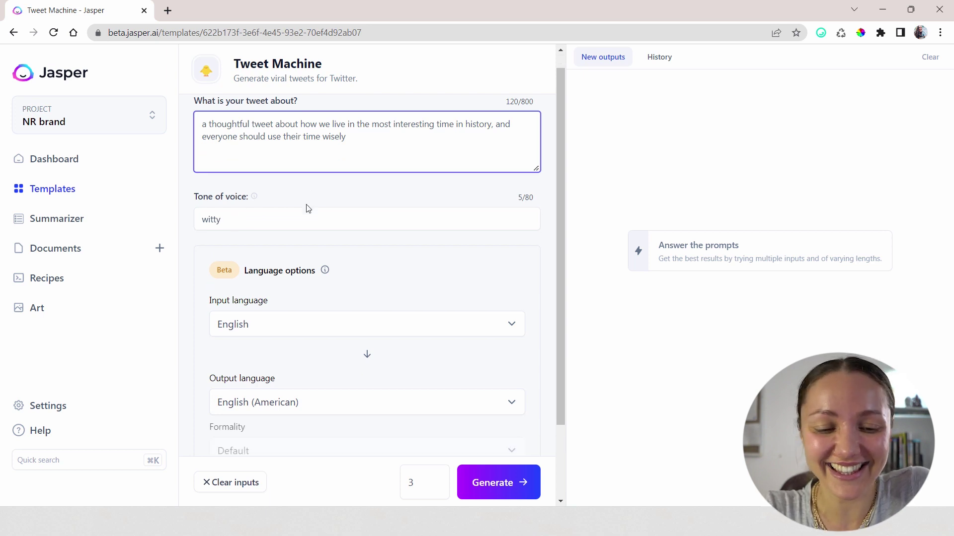
pyautogui.scroll(3, 366, 336)
pyautogui.scroll(-1, 279, 328)
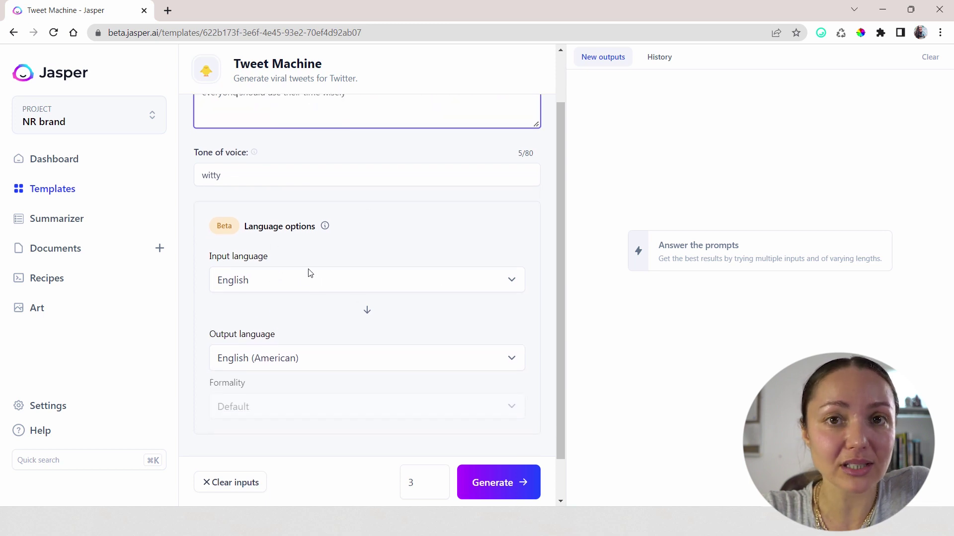
pyautogui.scroll(-1, 230, 364)
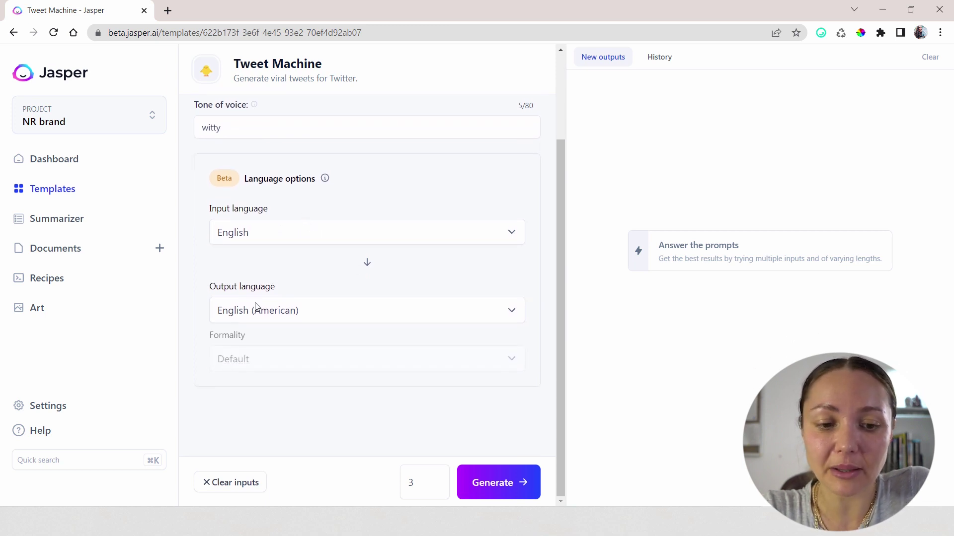
pyautogui.moveTo(424, 484)
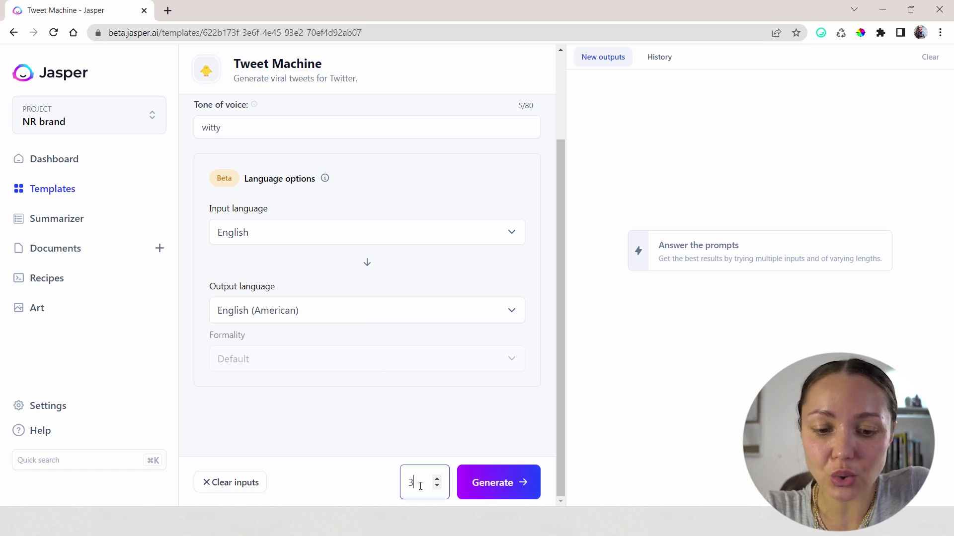
pyautogui.doubleClick(410, 483)
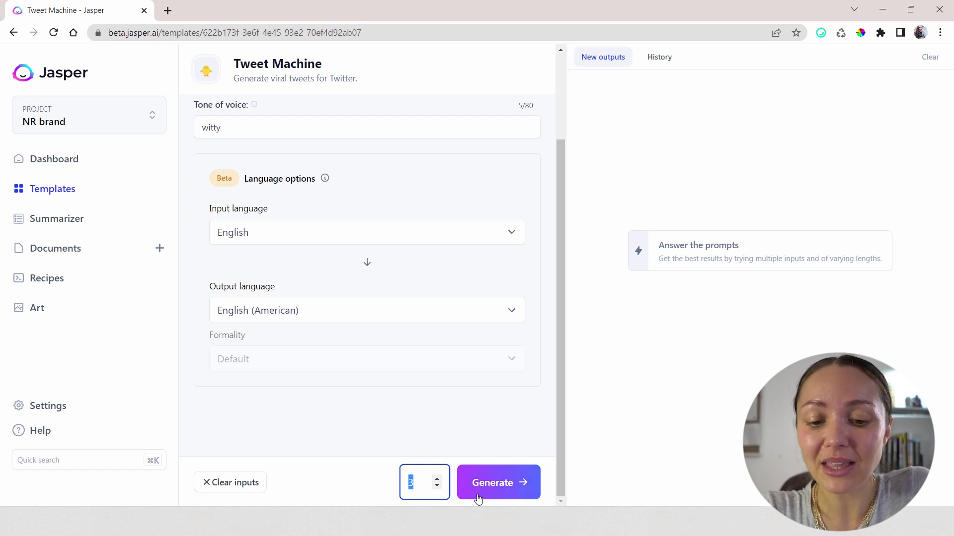
# Step: Generate three batches of witty tweets about making the most of this moment in history
pyautogui.click(488, 483)
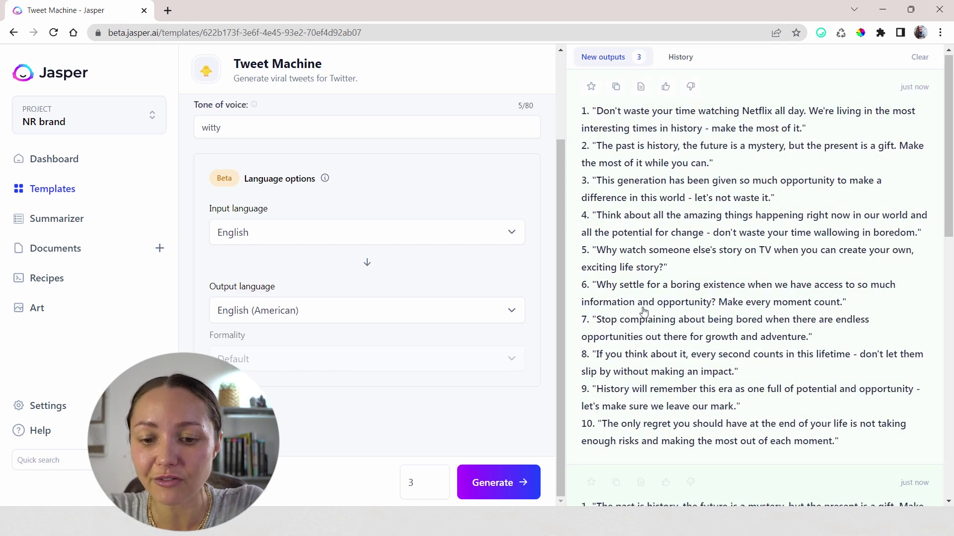
pyautogui.scroll(-4, 685, 253)
pyautogui.scroll(-3, 686, 254)
pyautogui.scroll(-3, 685, 298)
pyautogui.scroll(-2, 671, 350)
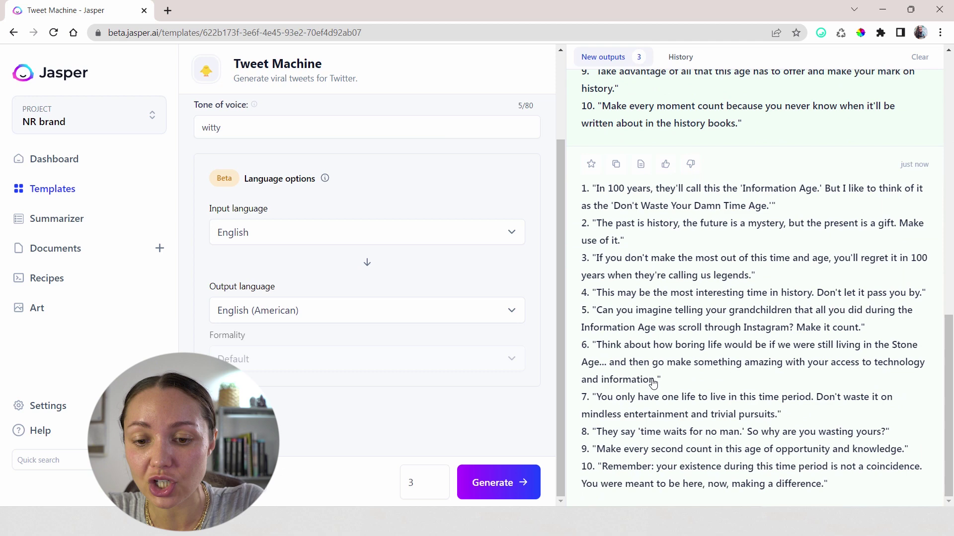
pyautogui.scroll(5, 653, 382)
pyautogui.scroll(5, 649, 387)
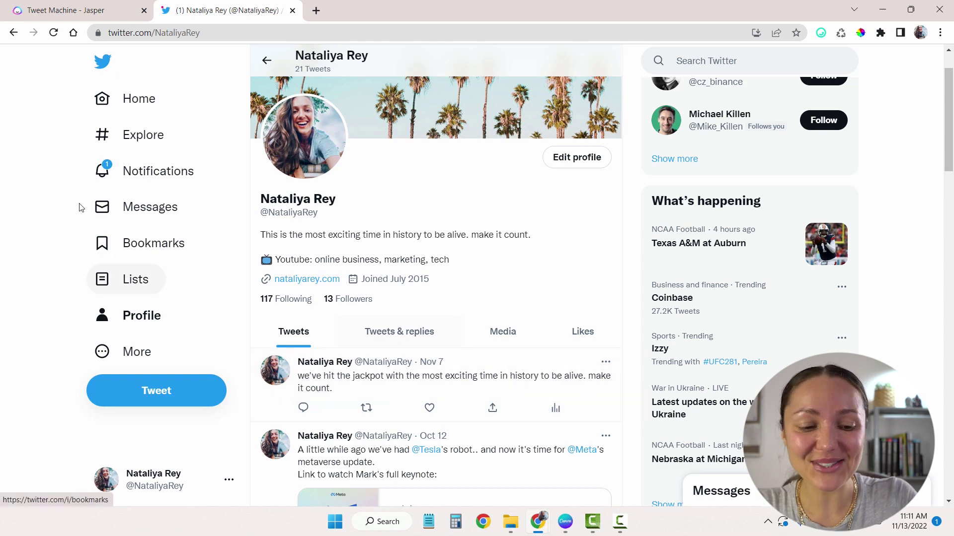
# Step: Return from the Twitter profile to the Jasper tab and its templates library
pyautogui.click(68, 10)
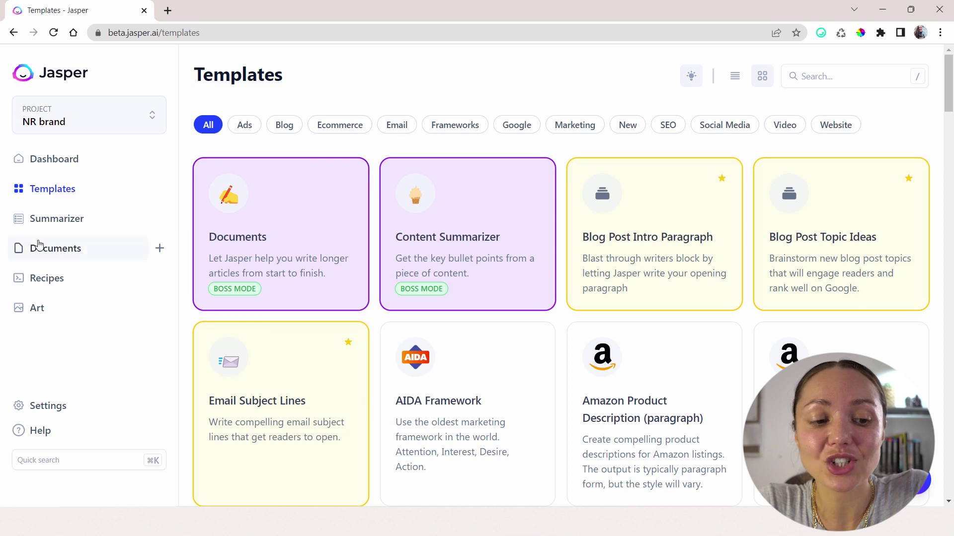
# Step: View the Summarizer, then the Recipes page with Cold Email and Blog Post recipes
pyautogui.click(57, 219)
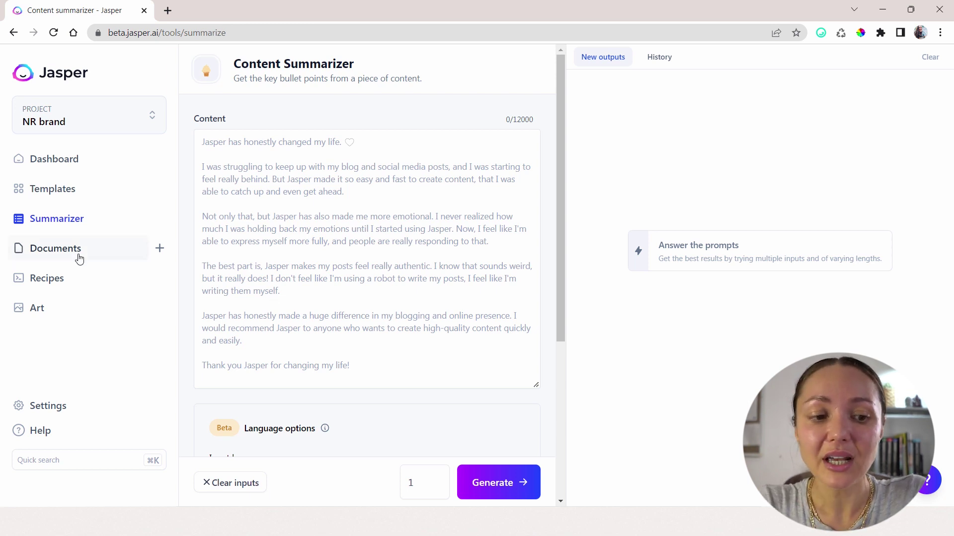
pyautogui.click(75, 277)
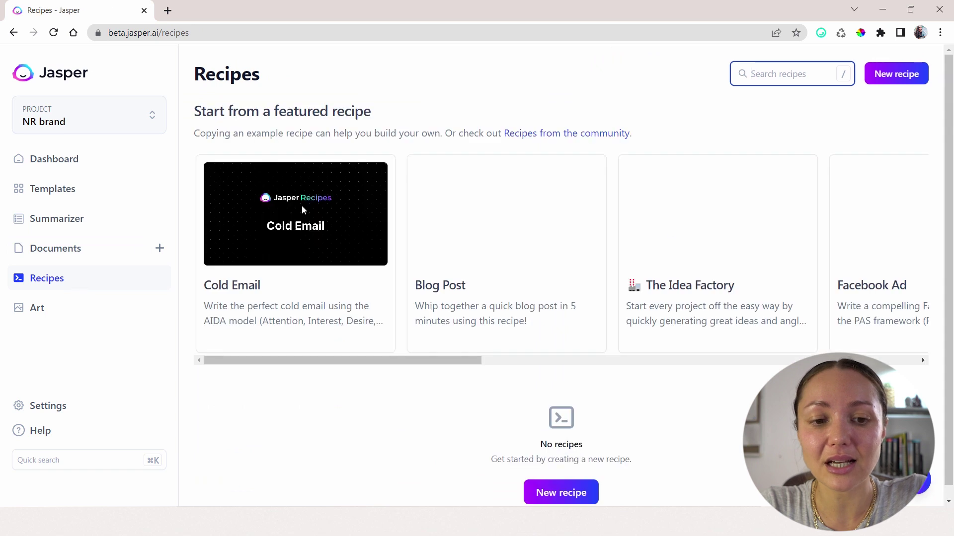
pyautogui.moveTo(506, 253)
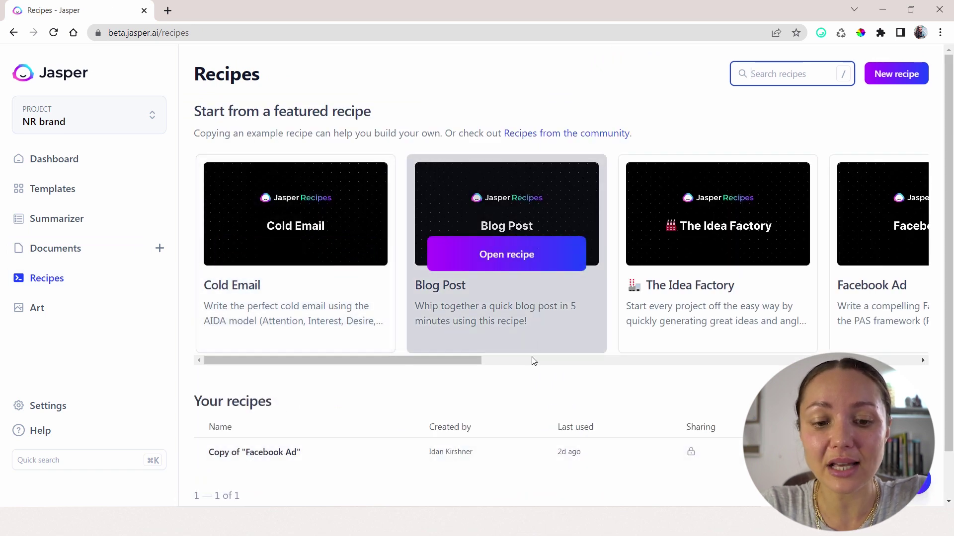
pyautogui.scroll(-2, 533, 361)
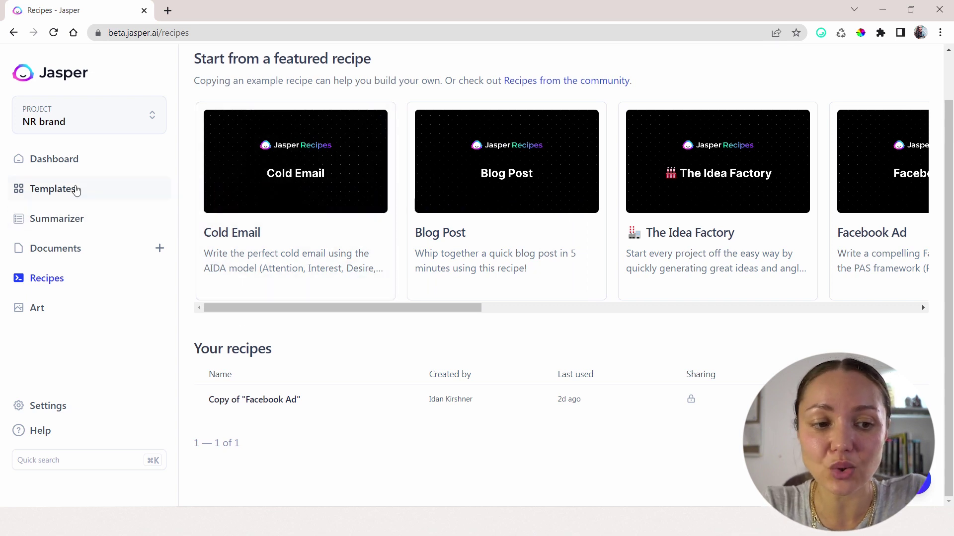
# Step: Return to the templates library listing all template categories
pyautogui.click(52, 188)
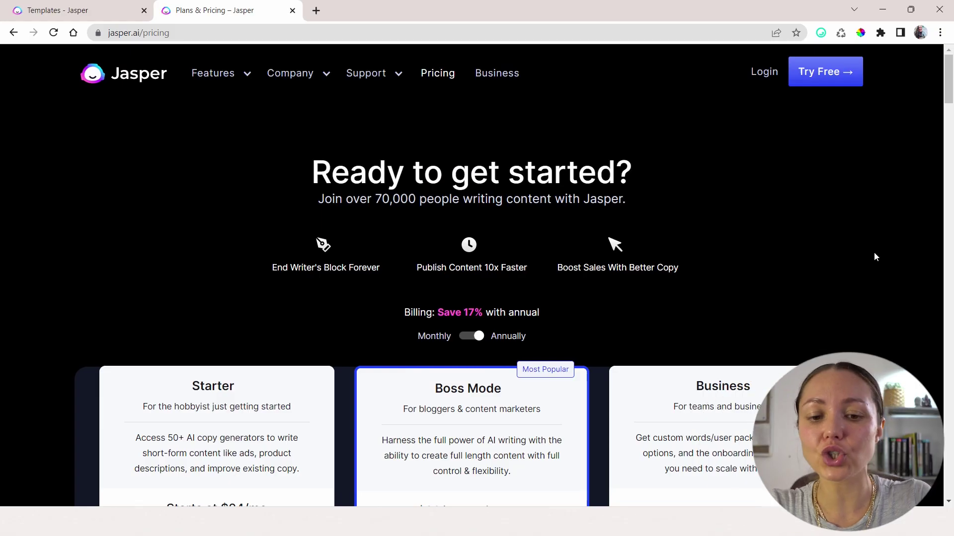
pyautogui.scroll(-1, 802, 254)
pyautogui.scroll(-1, 801, 255)
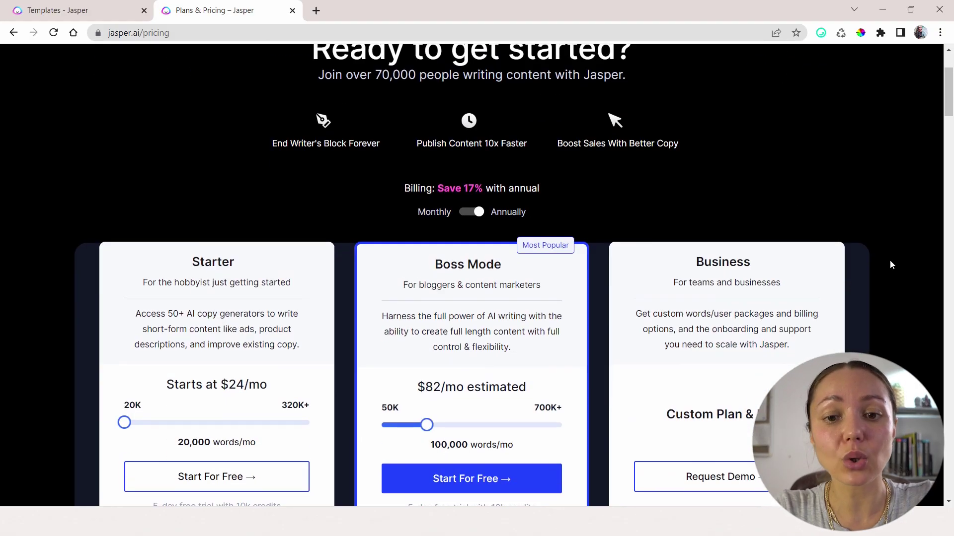
pyautogui.scroll(-1, 909, 302)
pyautogui.scroll(-2, 909, 302)
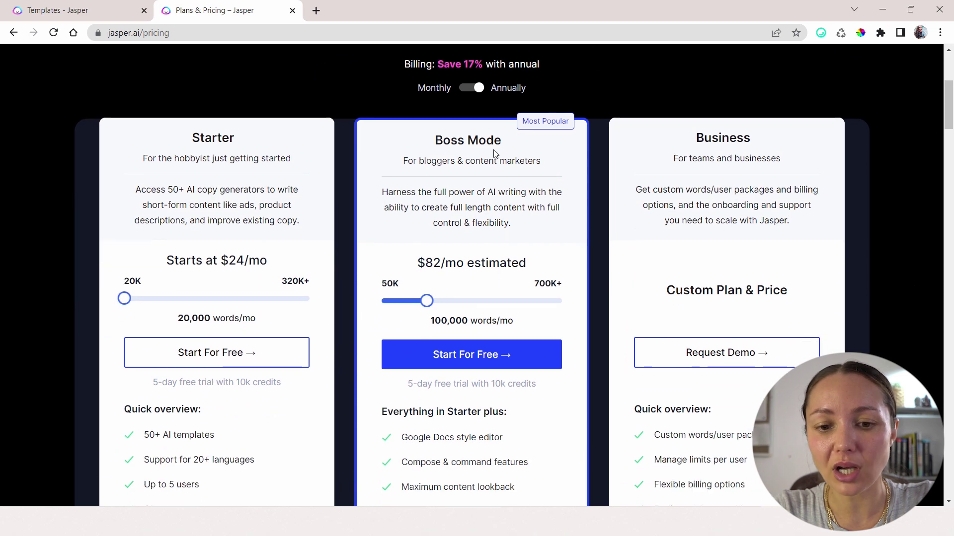
pyautogui.scroll(-1, 405, 374)
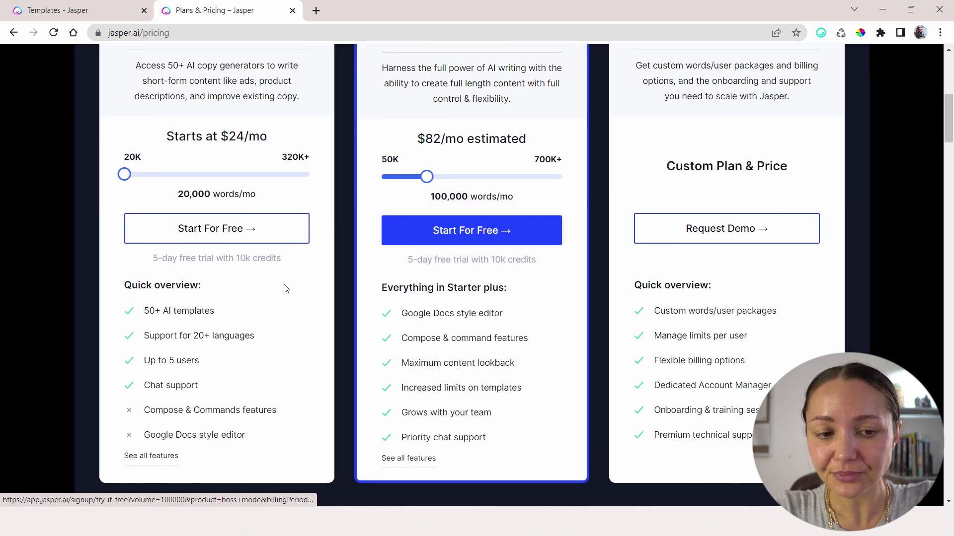
pyautogui.scroll(1, 194, 268)
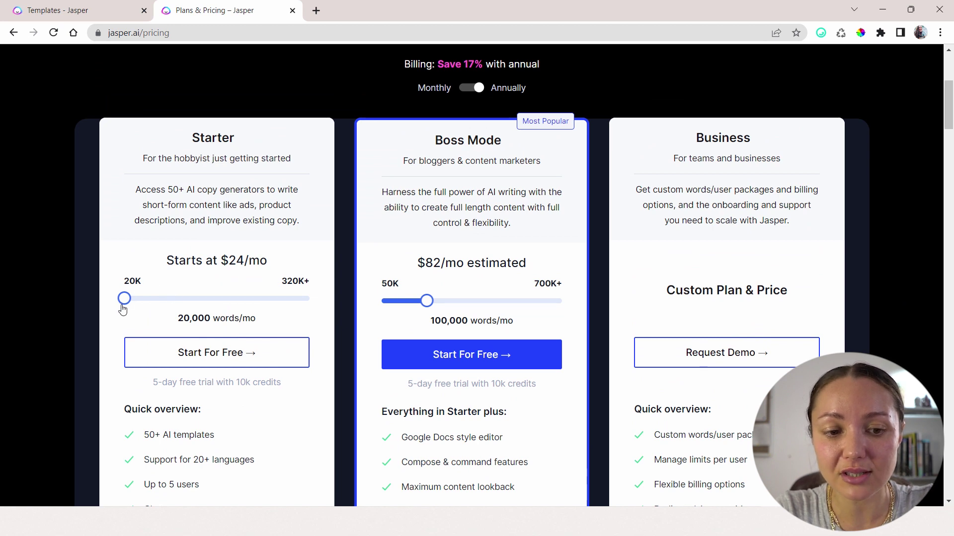
# Step: Adjust the Starter plan's words/mo slider to 20,000 words at $24/mo
pyautogui.moveTo(124, 299)
pyautogui.mouseDown()
pyautogui.moveTo(309, 299)
pyautogui.moveTo(86, 302)
pyautogui.mouseUp()
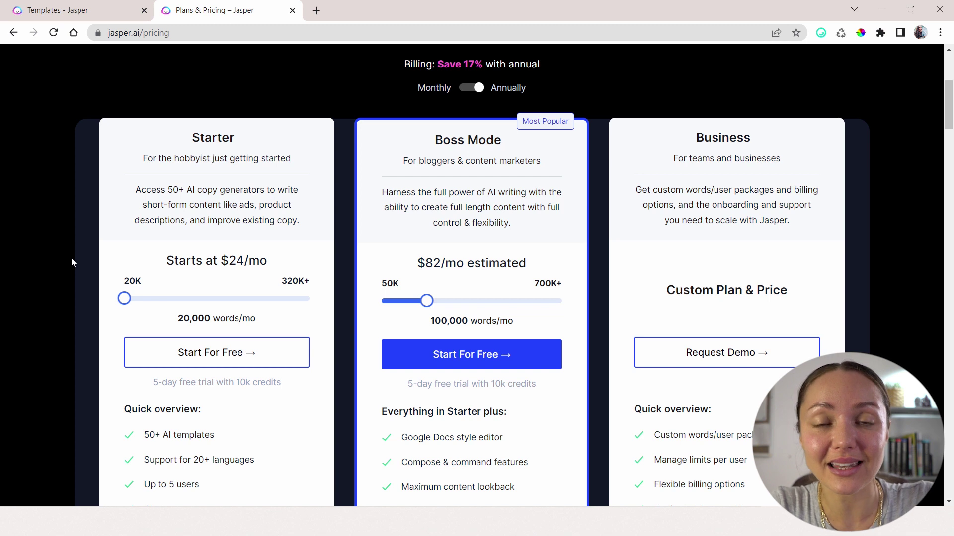